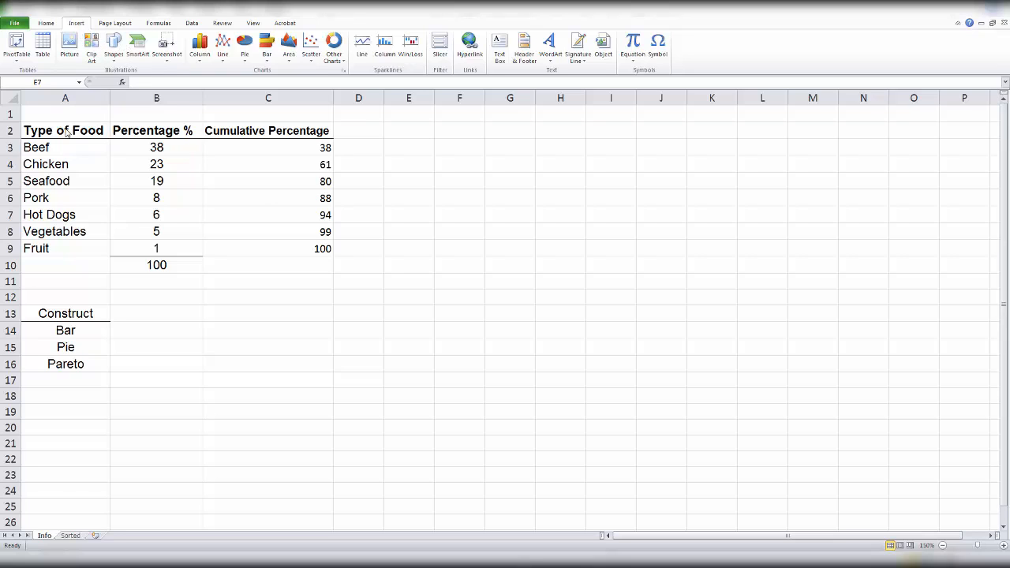
- Insert a 2-D clustered column chart from the food table in A2:C9 and delete its legend
drag(85, 133, 260, 247)
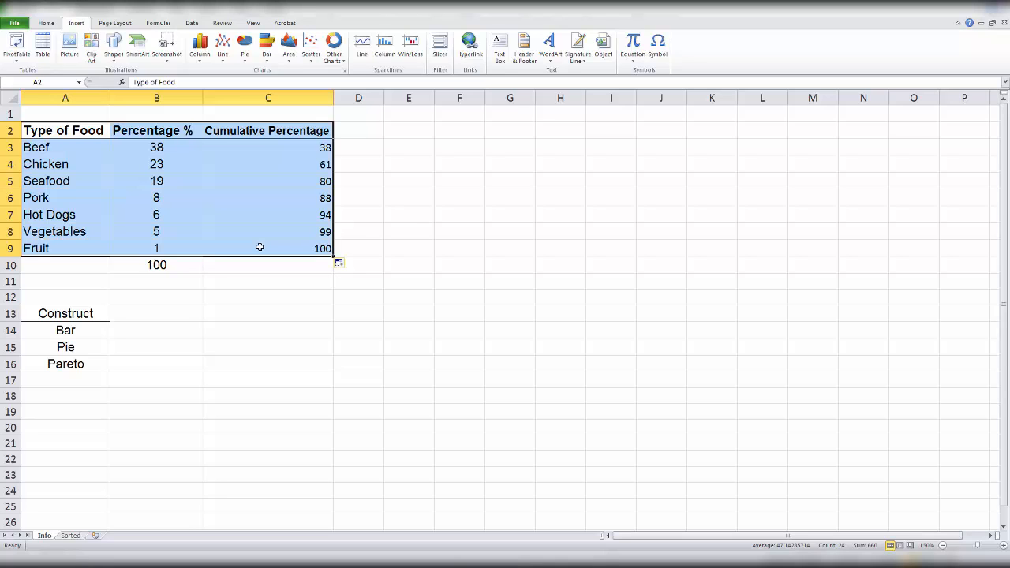
click(199, 49)
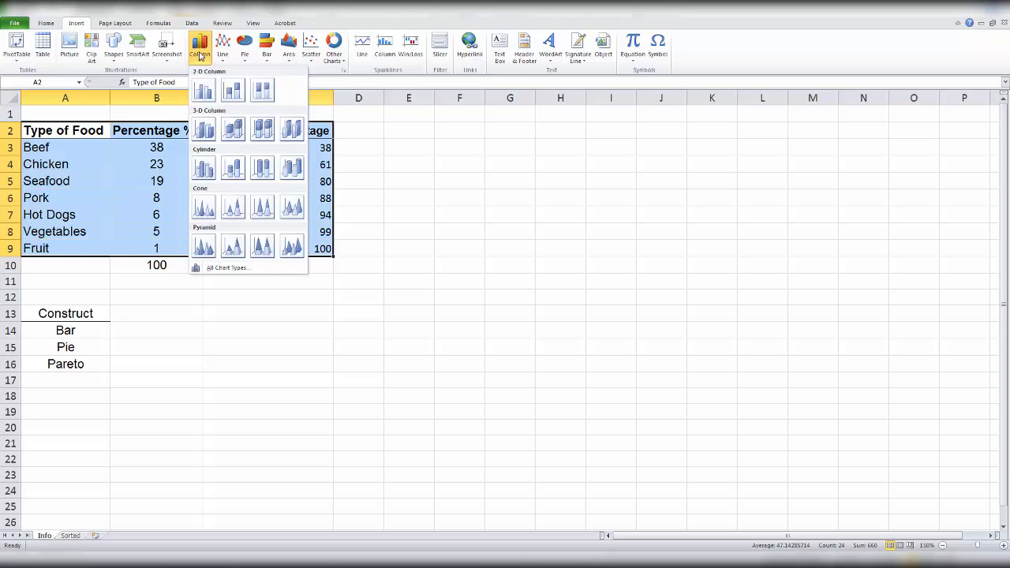
click(204, 92)
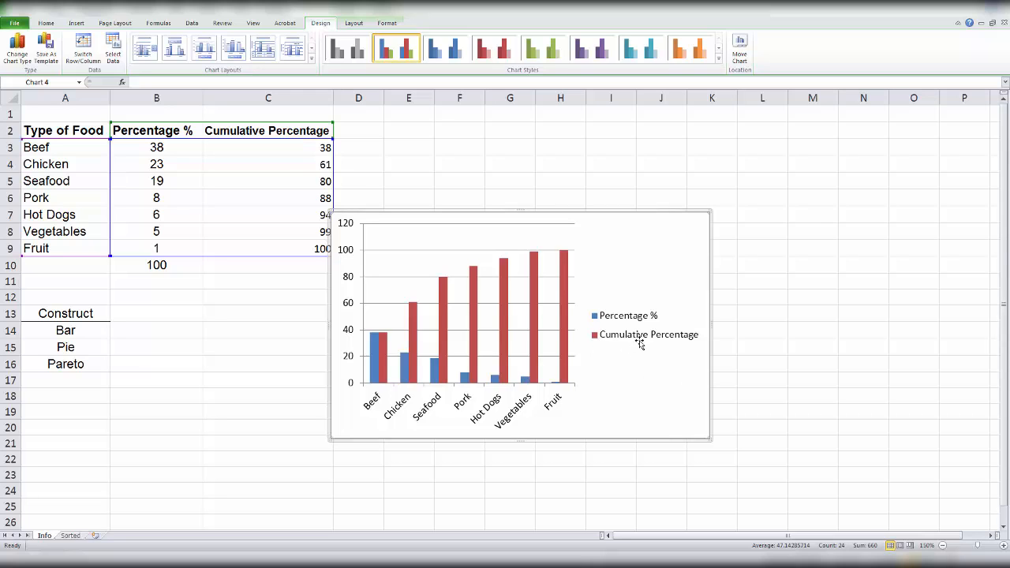
right_click(620, 318)
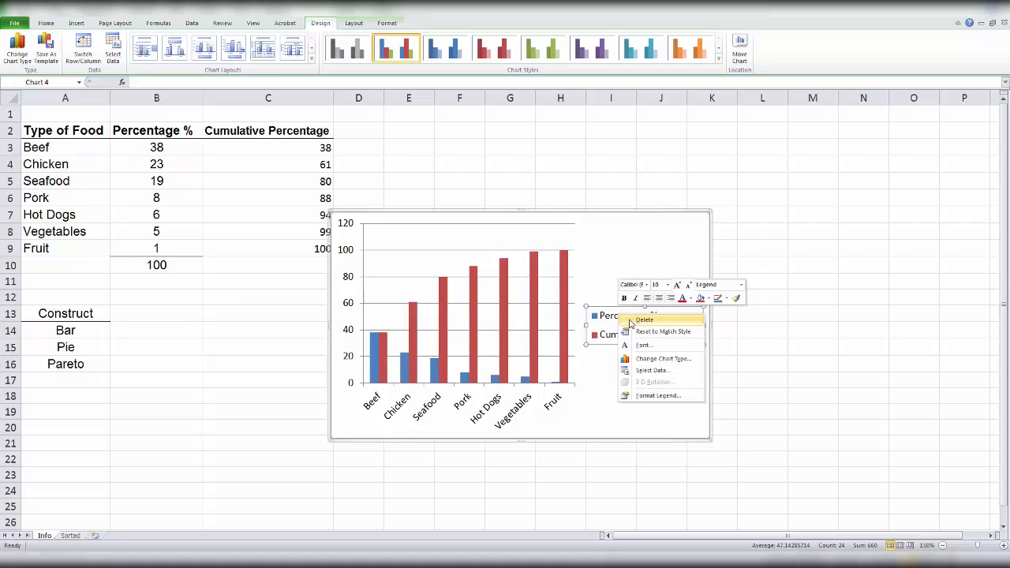
click(644, 320)
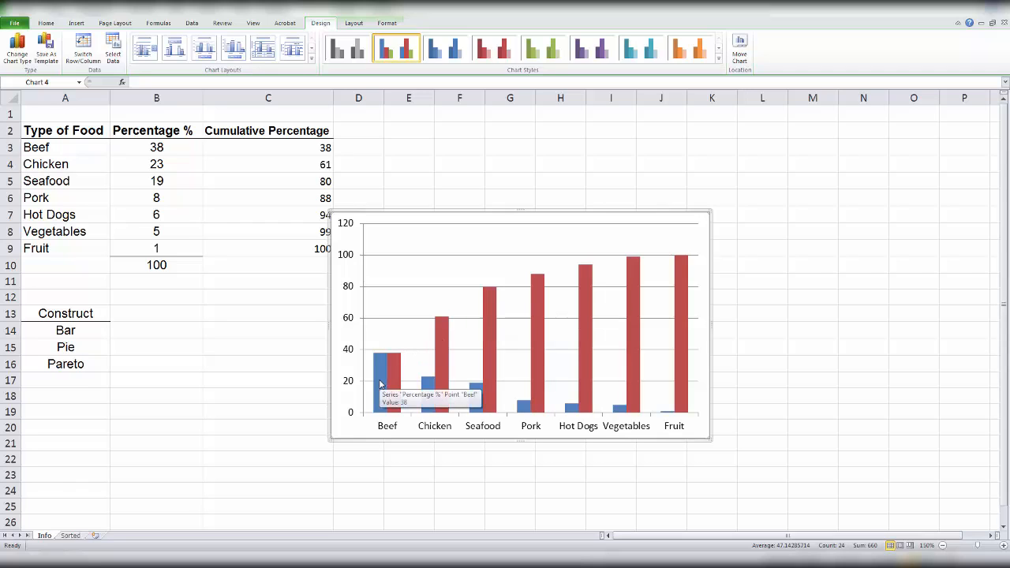
- Change the Cumulative Percentage series in the chart to a line with markers
click(488, 305)
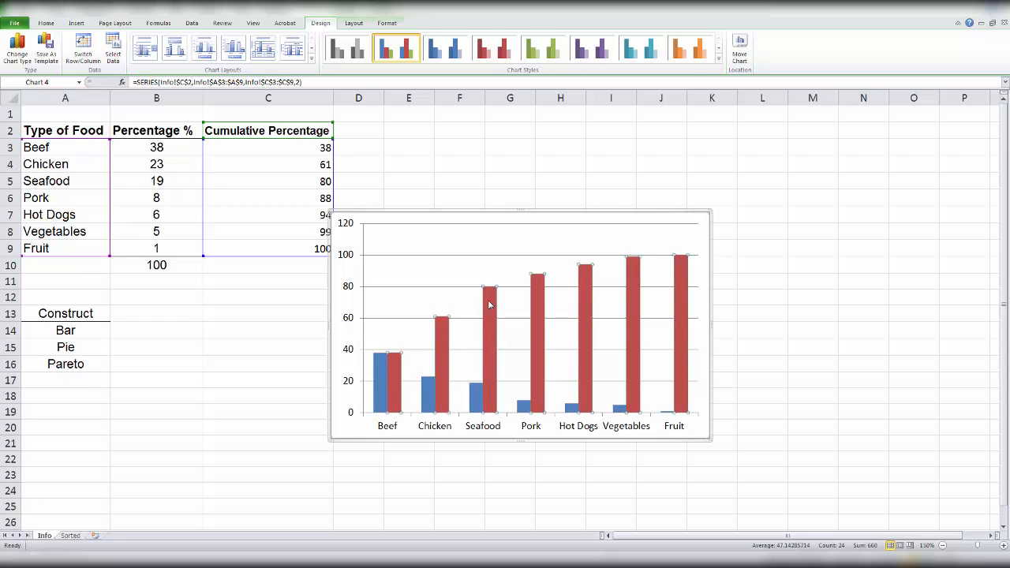
right_click(488, 305)
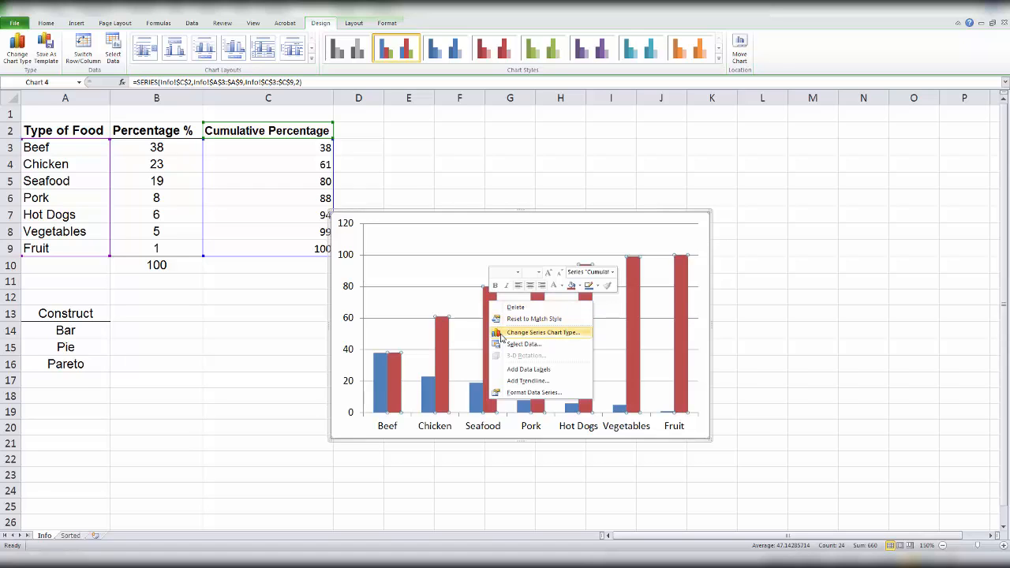
click(501, 334)
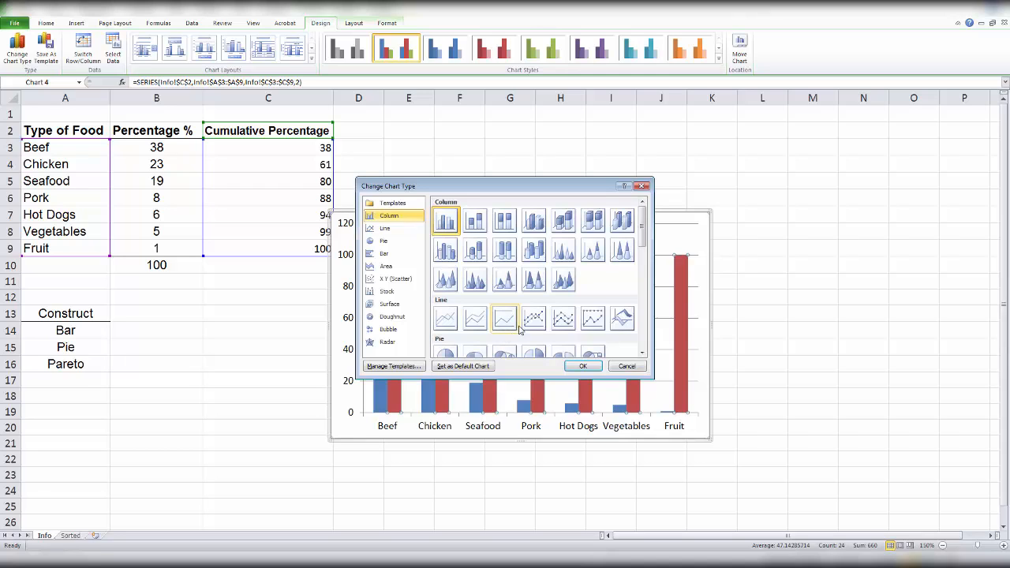
click(533, 324)
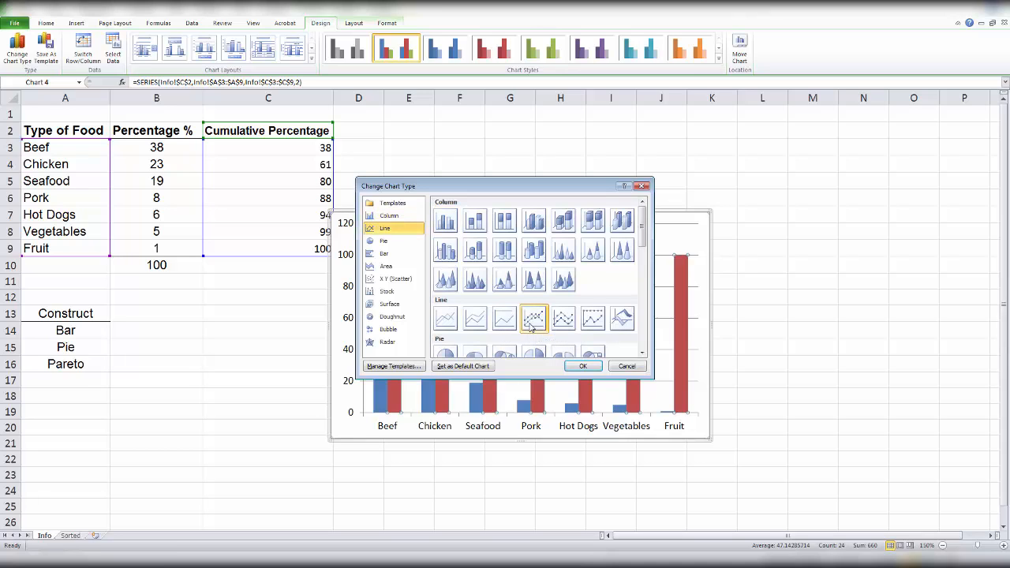
click(579, 367)
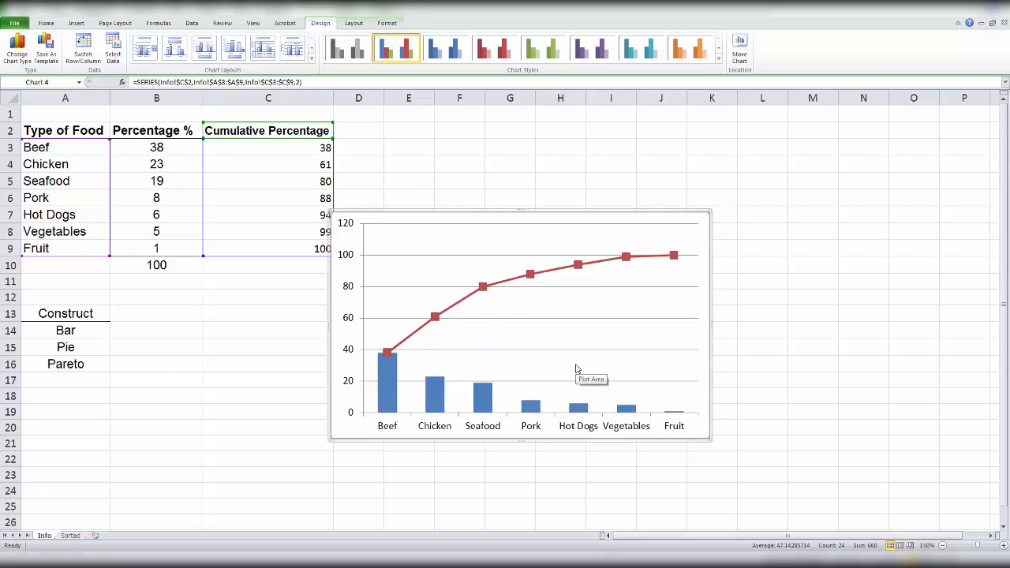
- Plot the Cumulative Percentage line on the secondary axis
click(531, 275)
right_click(530, 275)
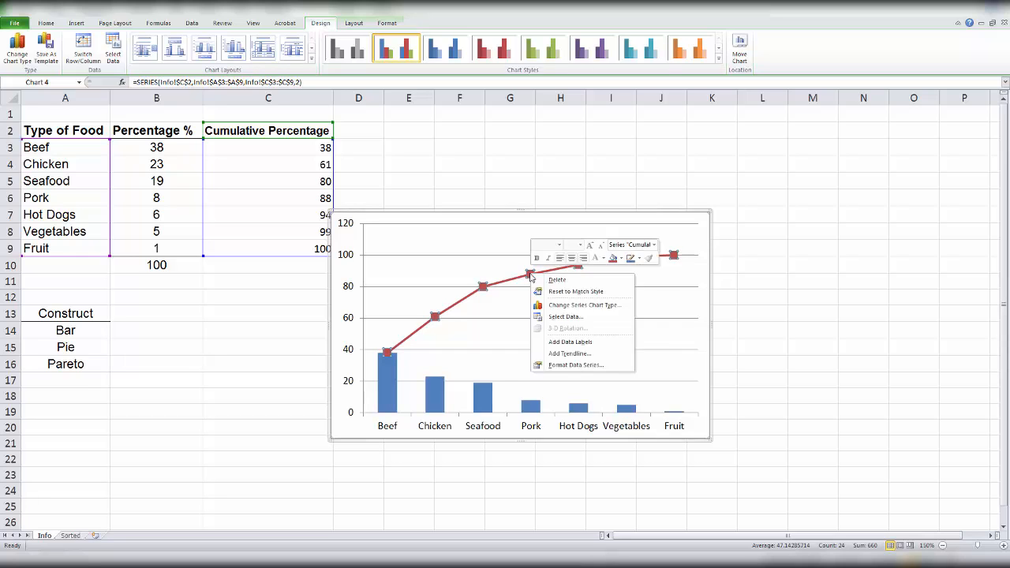
click(556, 366)
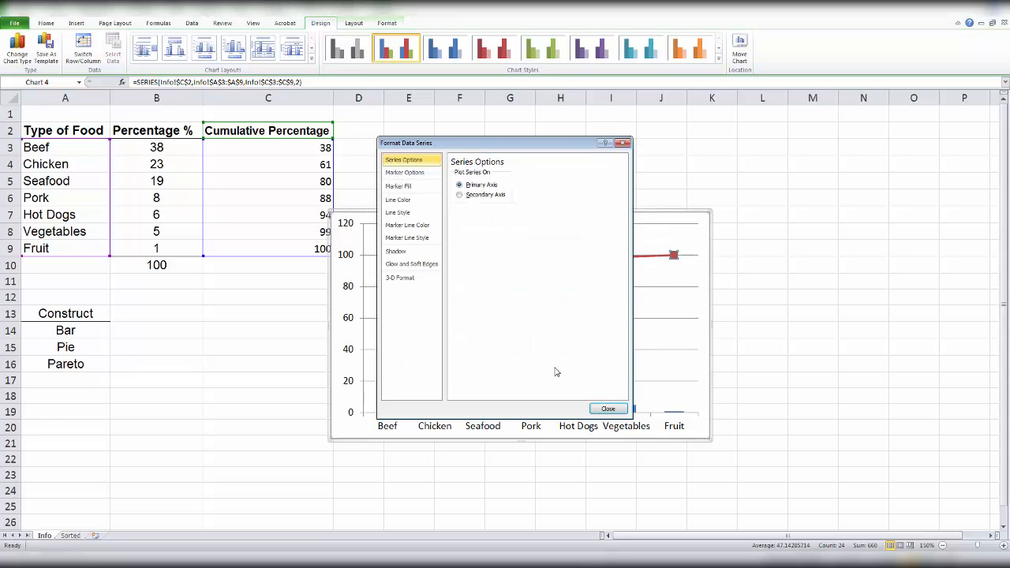
click(460, 197)
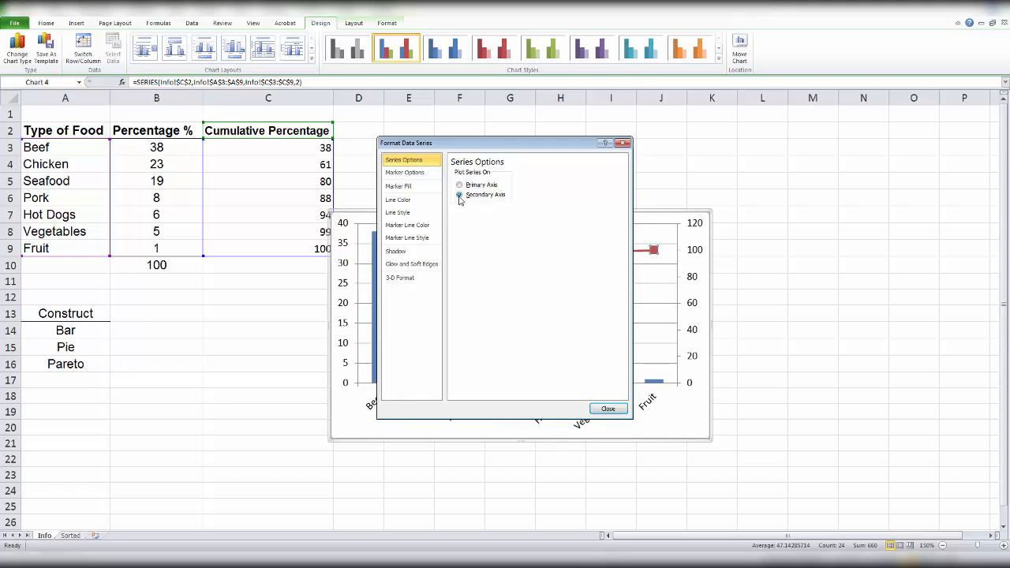
click(606, 409)
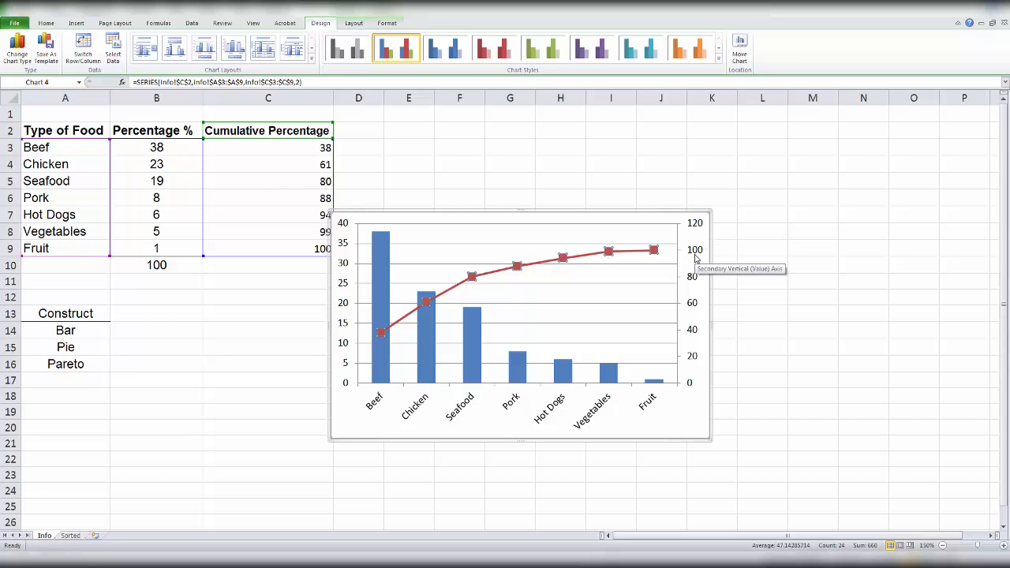
- Fix the maximum of the secondary vertical axis at 100
click(695, 256)
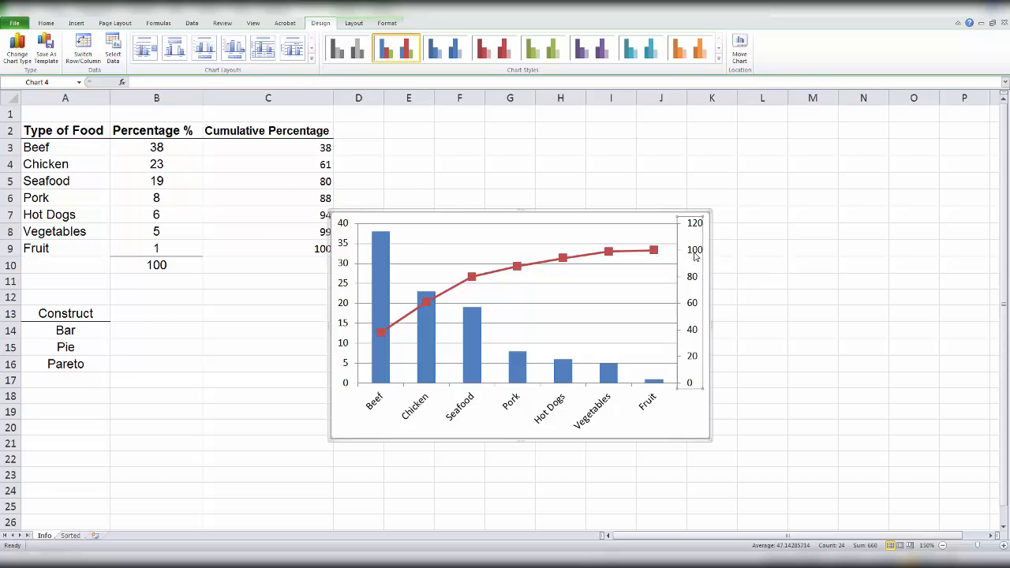
right_click(695, 257)
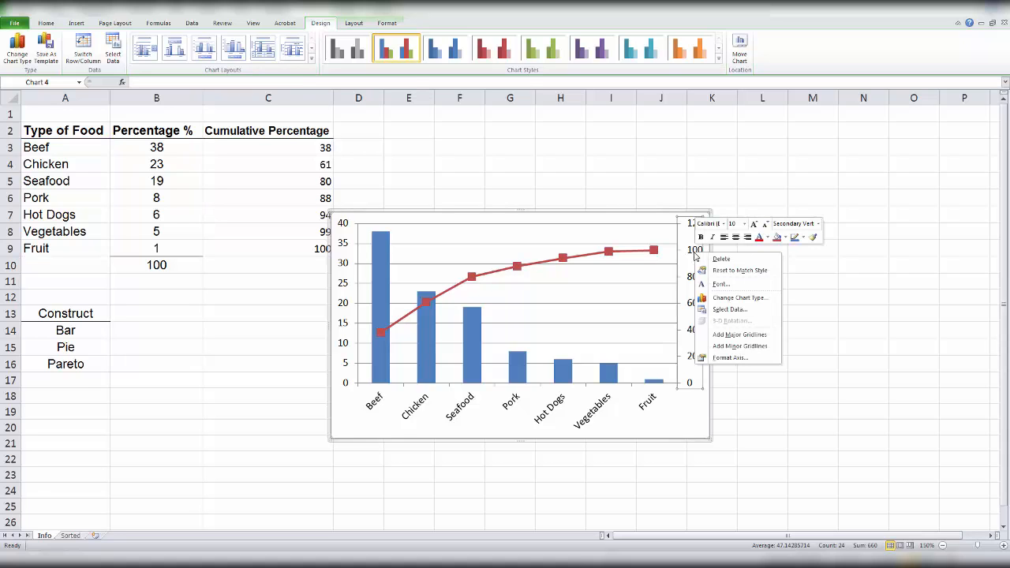
click(713, 364)
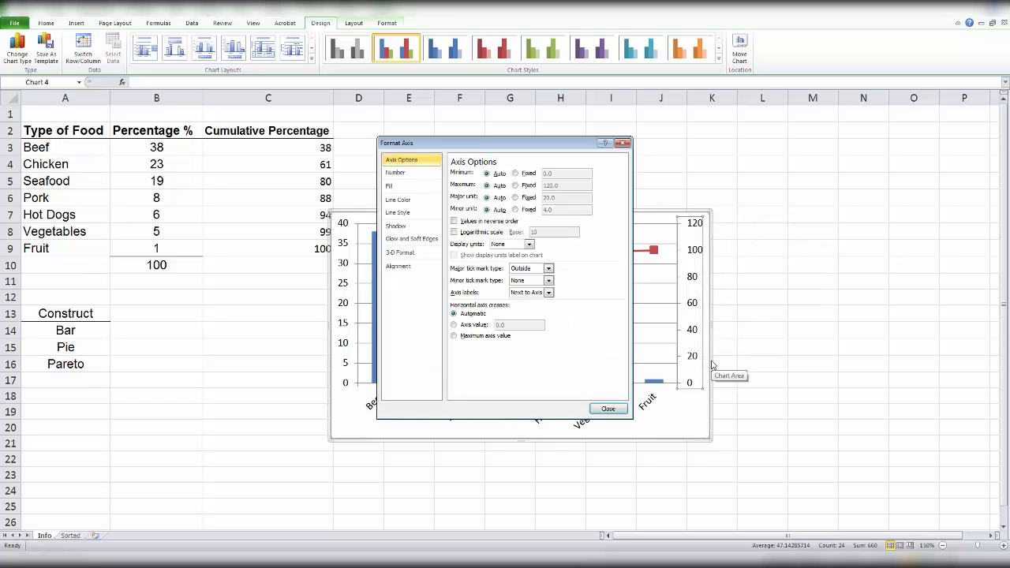
click(515, 186)
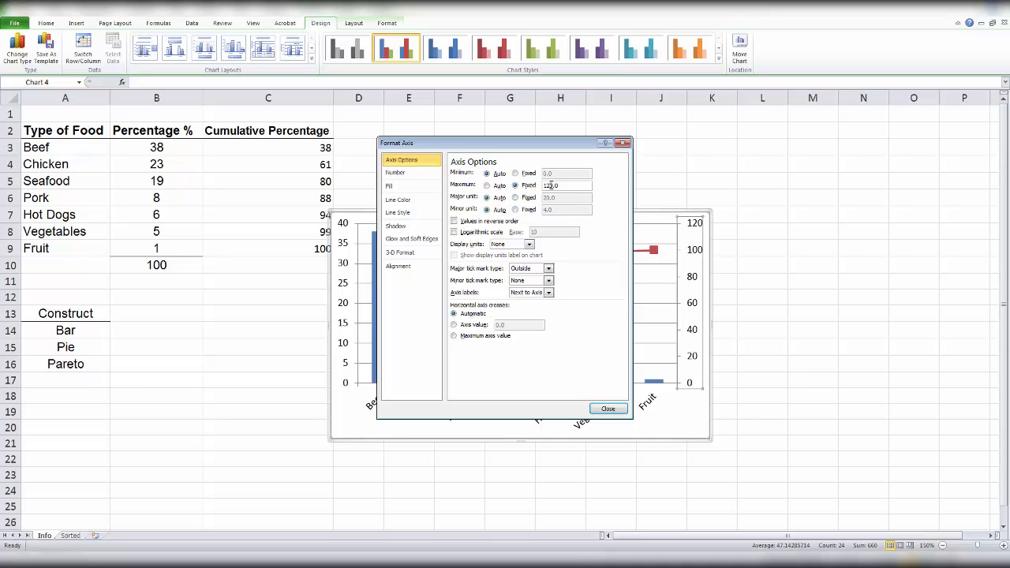
click(551, 186)
key(BackSpace)
text(0)
click(608, 409)
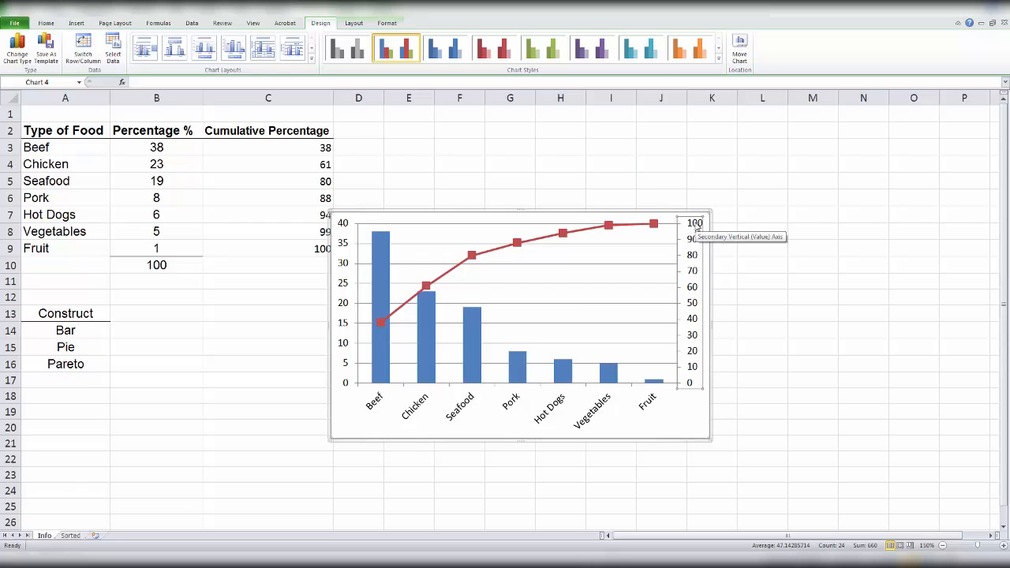
- Review the secondary vertical axis's scale options, including its maximum and major unit, without changing them
mouse_move(654, 226)
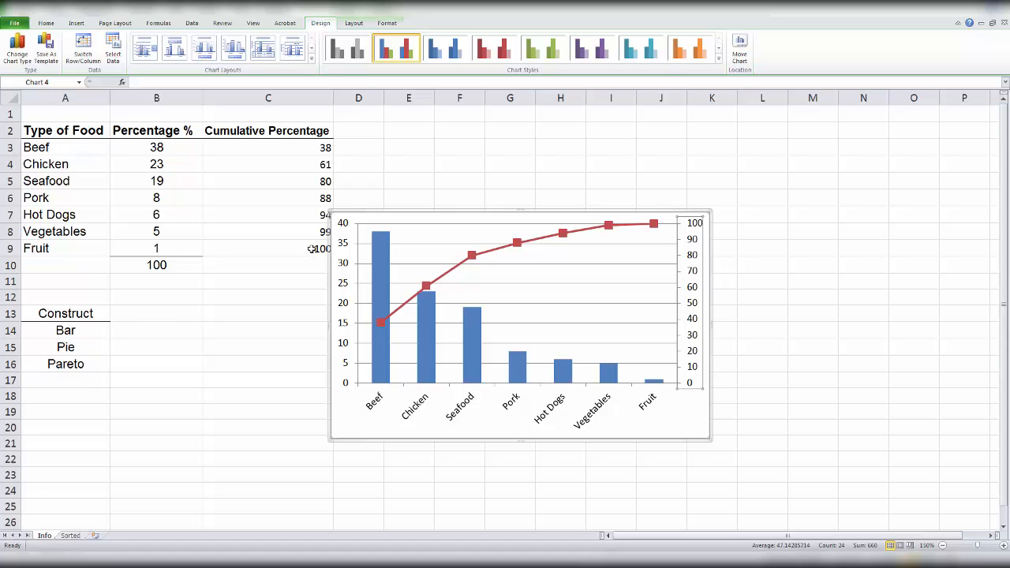
click(698, 377)
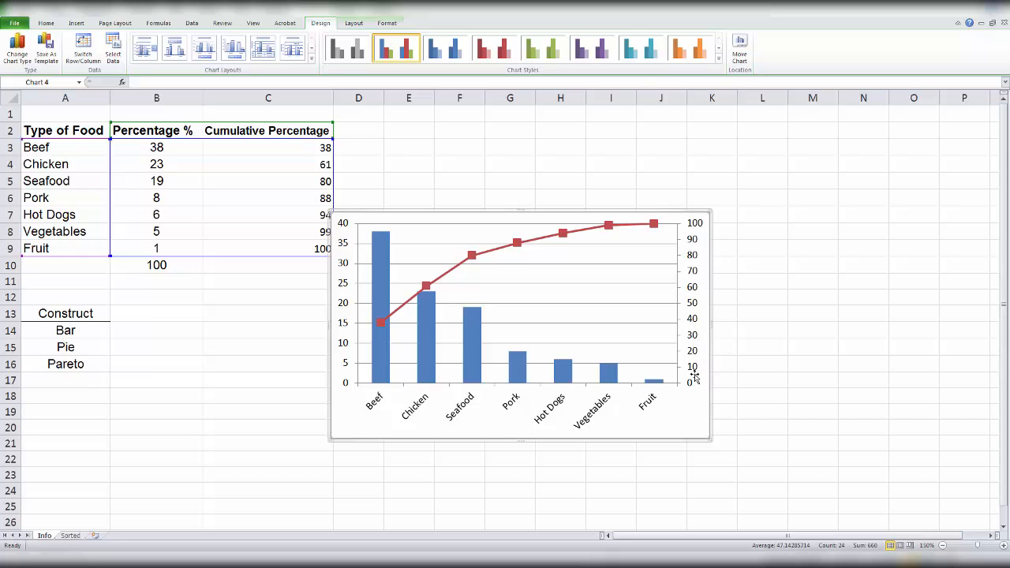
click(692, 337)
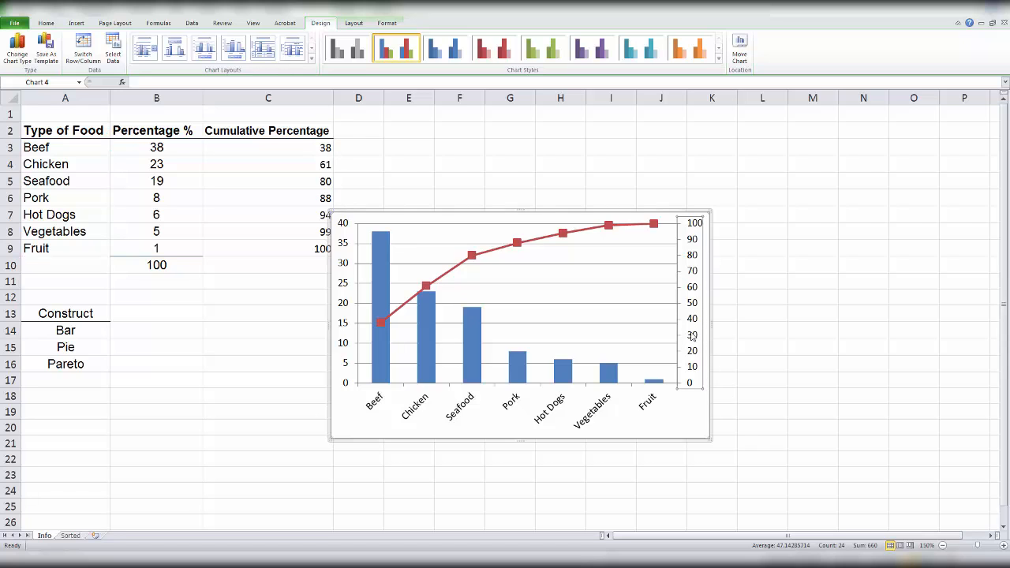
right_click(692, 336)
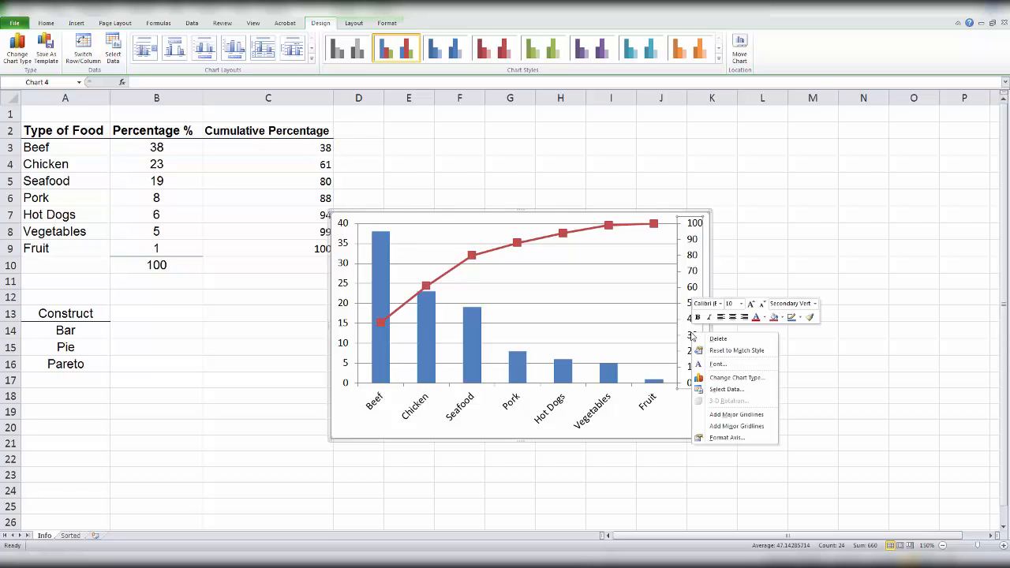
click(721, 439)
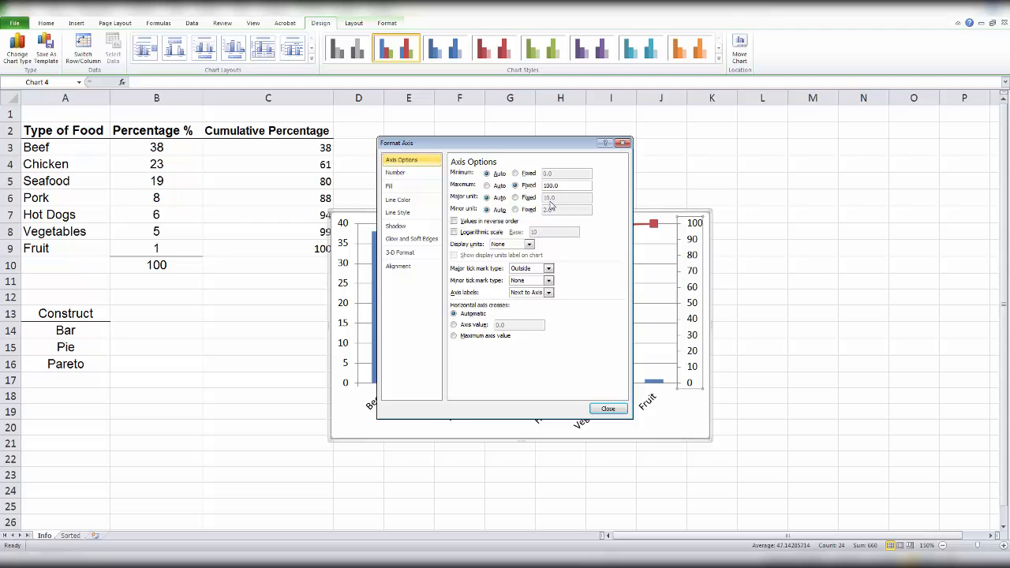
click(612, 409)
click(685, 405)
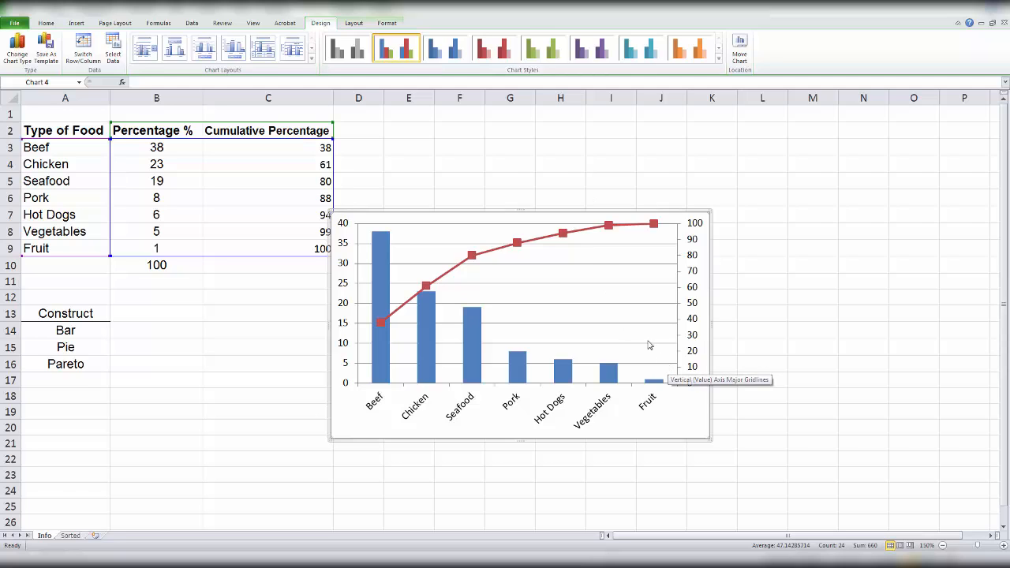
- Add a title above the chart reading "Grilling Preferences"
click(352, 24)
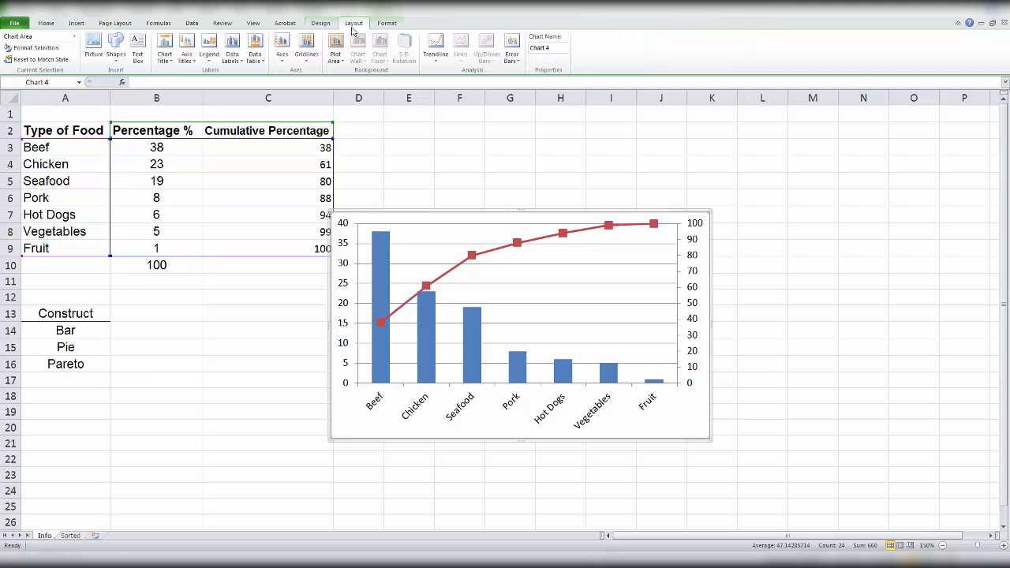
click(165, 62)
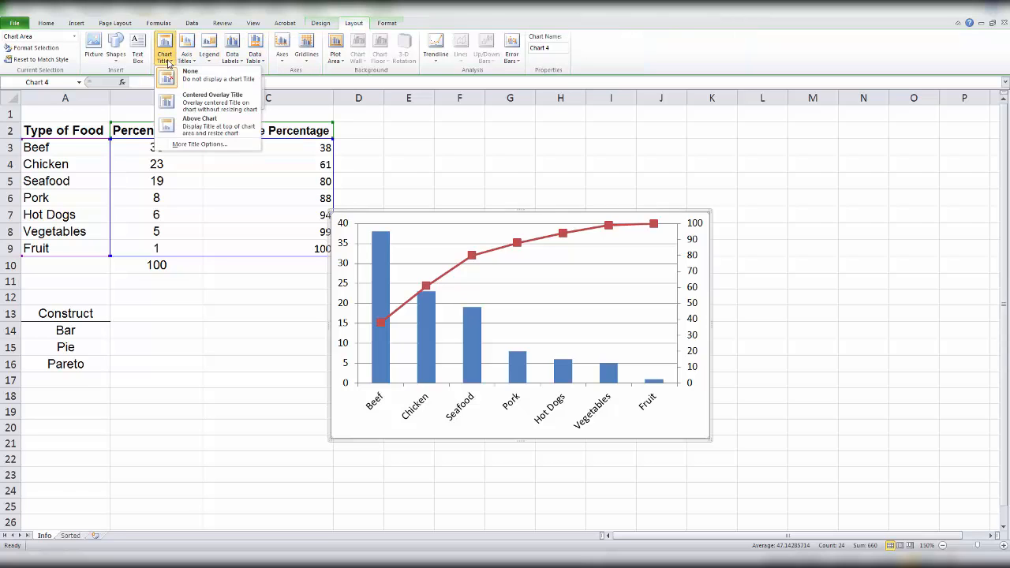
click(194, 122)
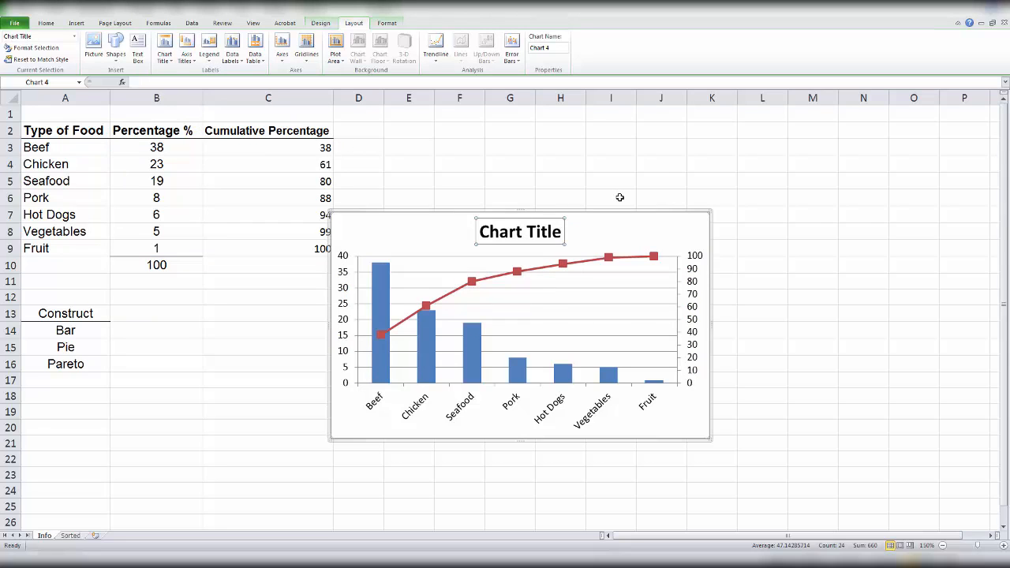
click(148, 80)
text(G)
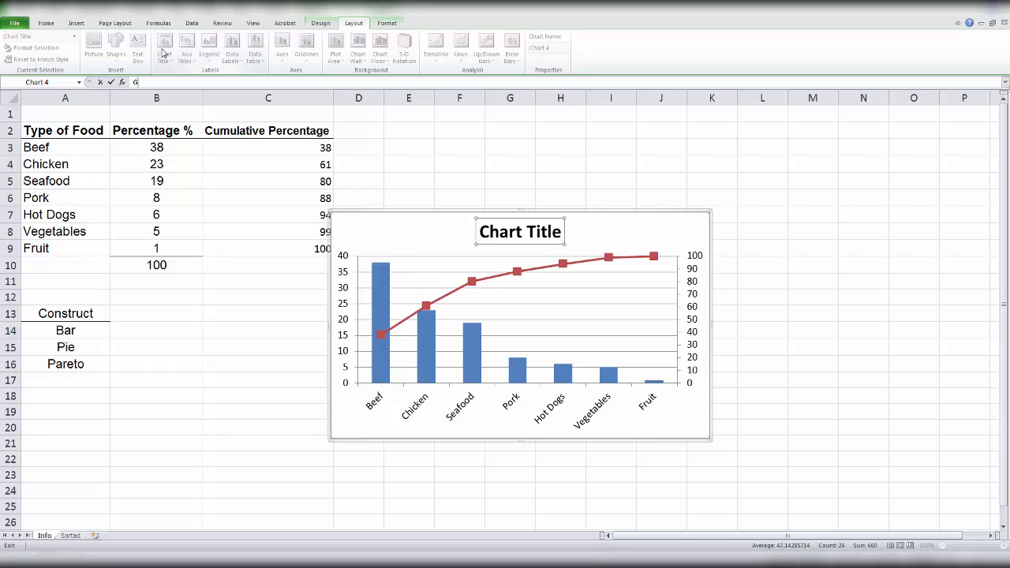
text(rilling Preferences)
key(Return)
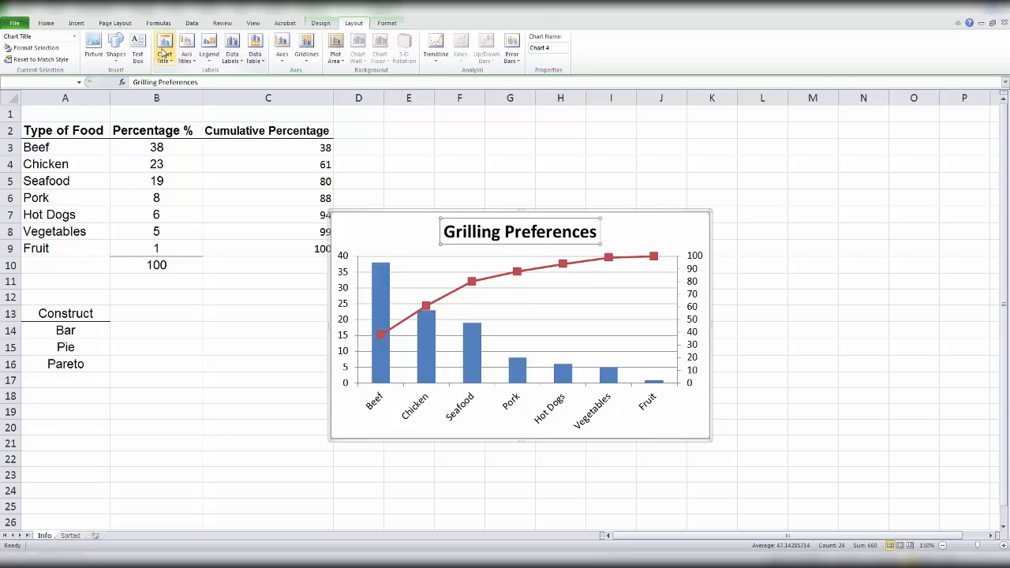
click(661, 235)
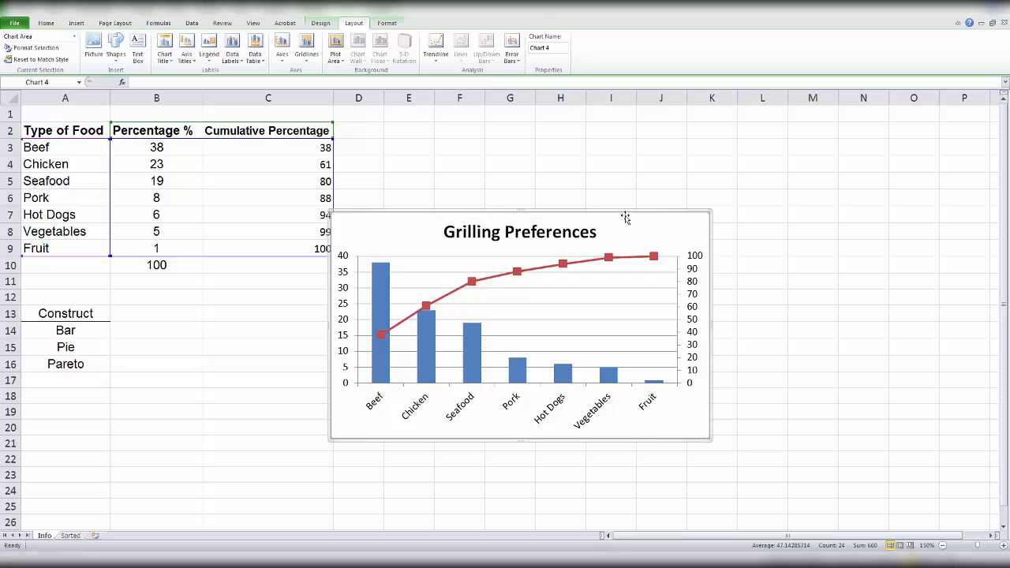
- Add a title below the chart's primary horizontal axis reading "Types of Food"
click(194, 60)
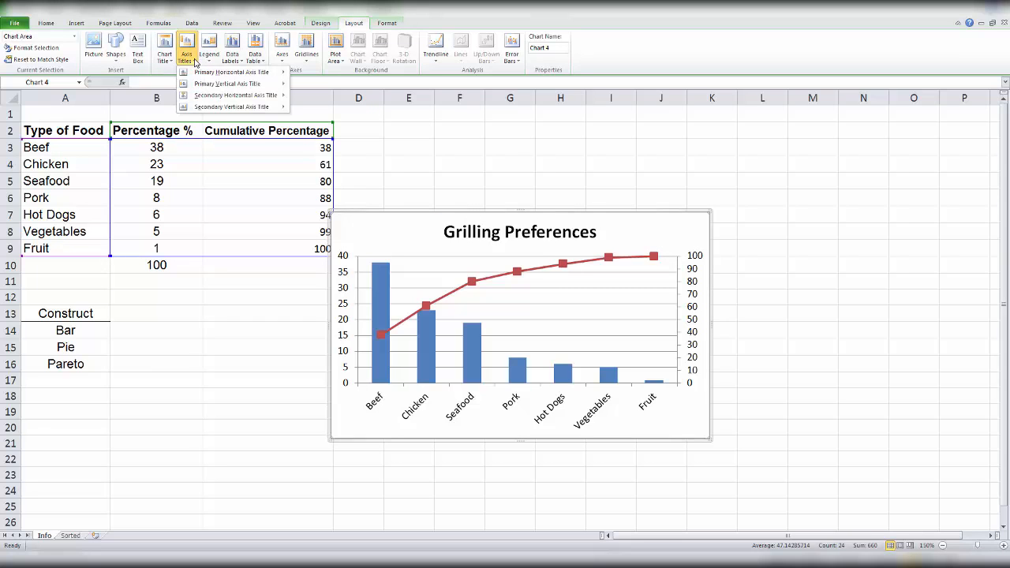
mouse_move(199, 72)
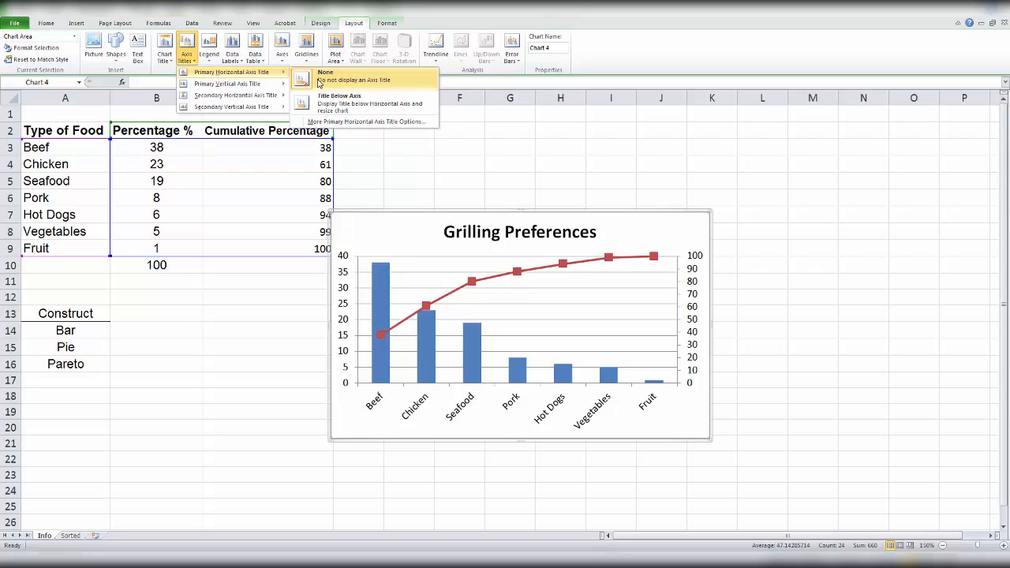
click(328, 108)
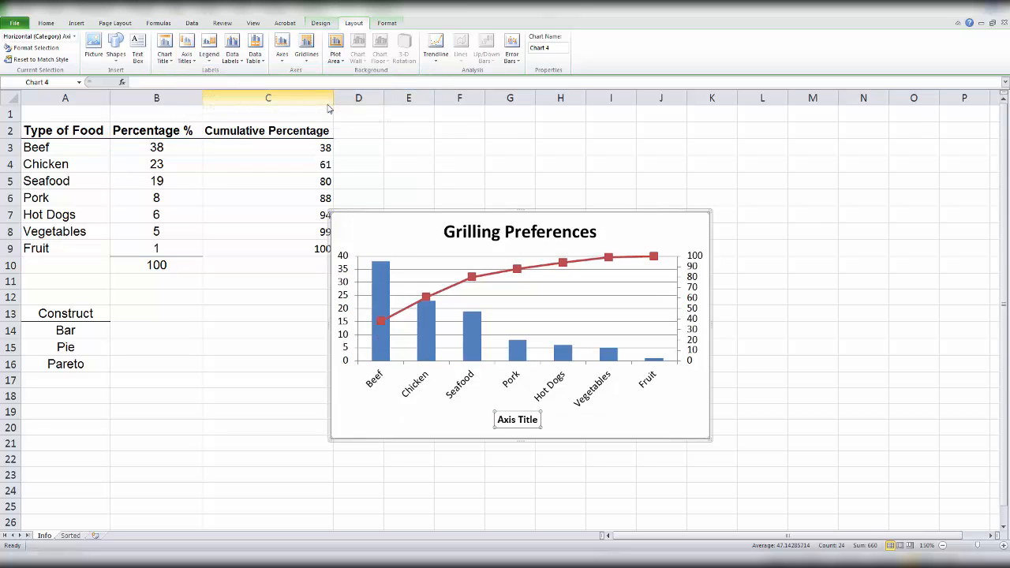
text(Type)
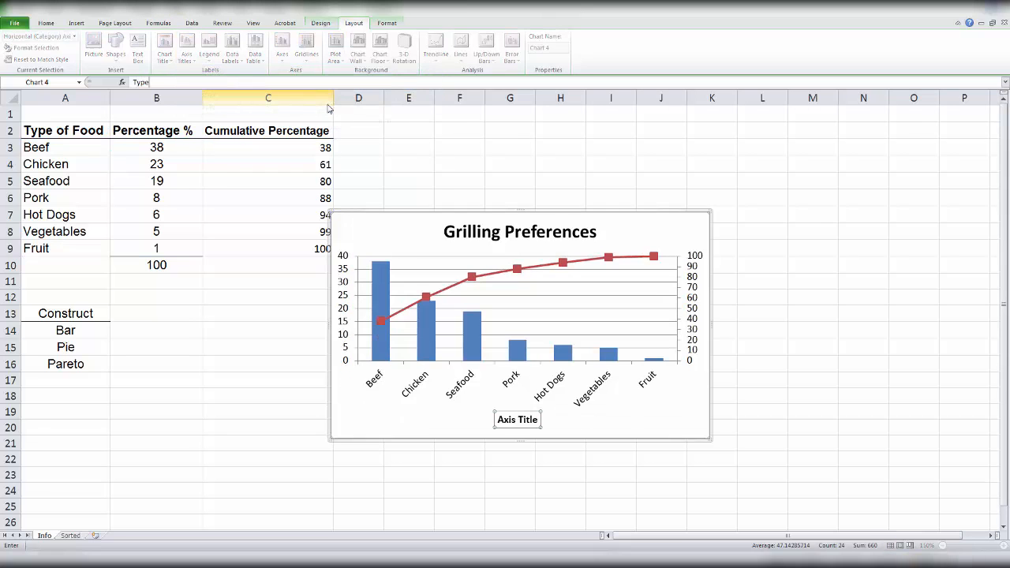
text(s of Food)
key(Return)
- Add a rotated title to the primary vertical axis reading "Percentage"
click(194, 63)
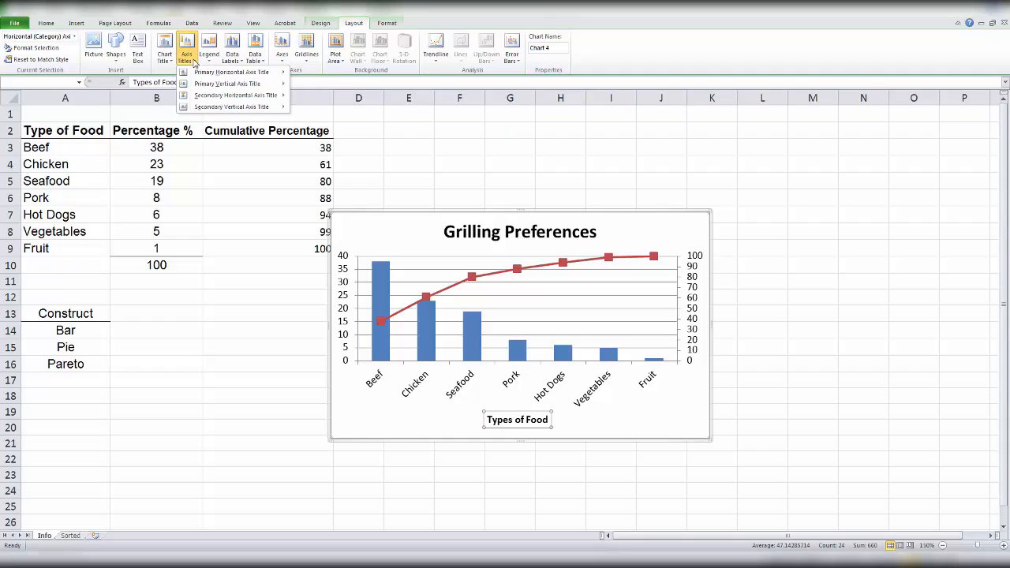
mouse_move(229, 83)
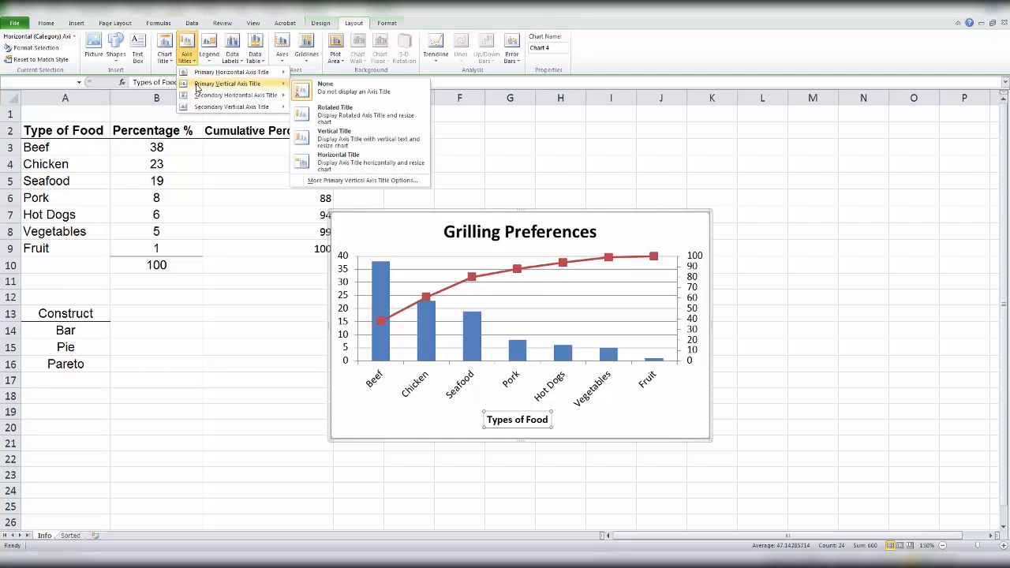
click(346, 123)
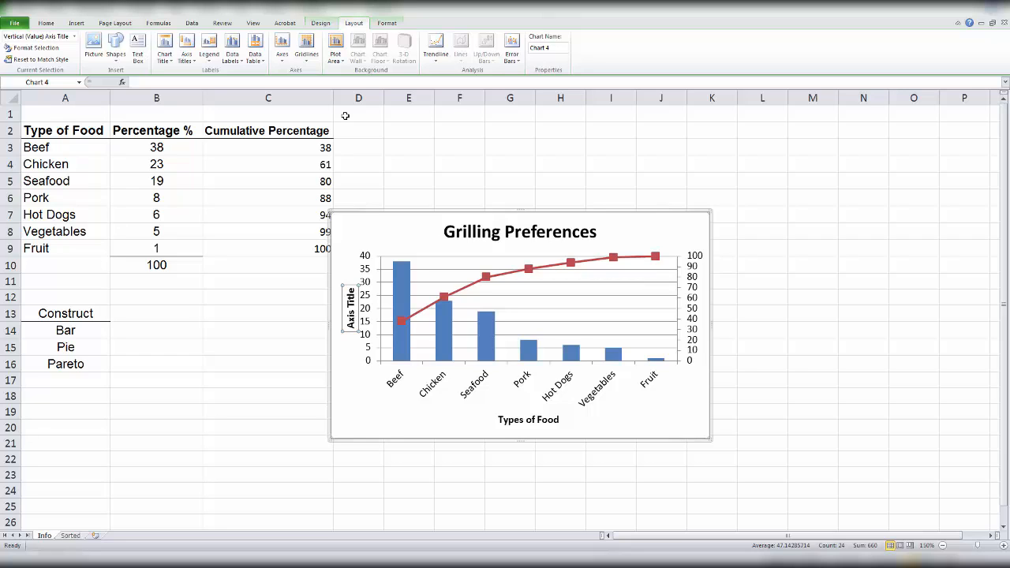
click(157, 81)
text(Percentage)
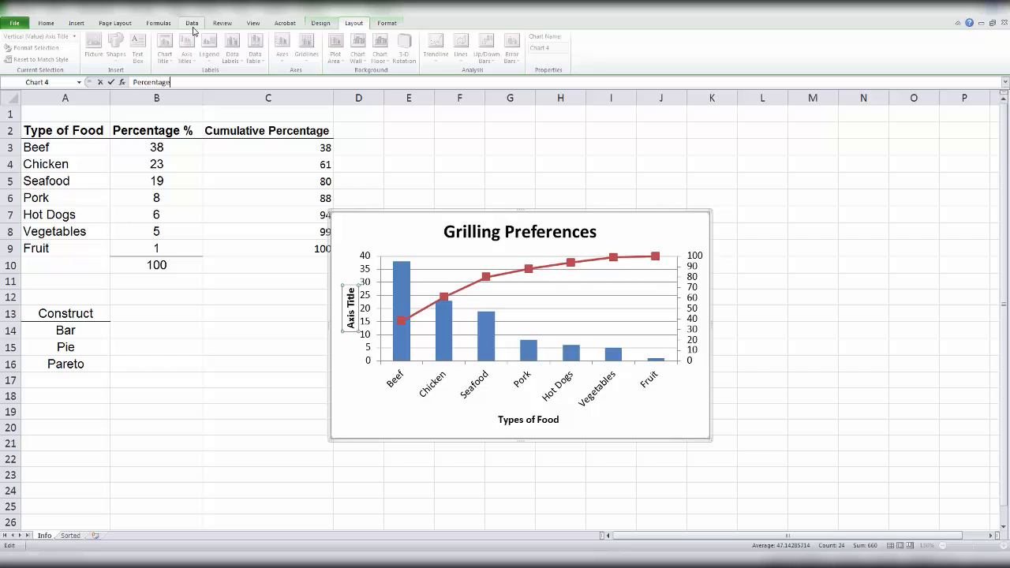
key(Return)
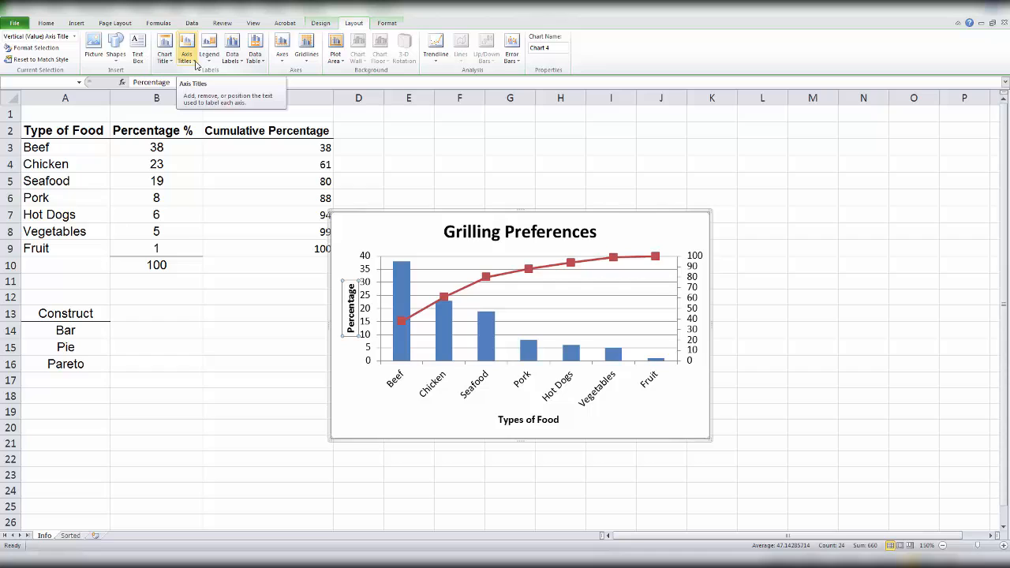
- Add a rotated title to the secondary vertical axis reading "Cumulative Percentage", and deselect the chart
click(186, 55)
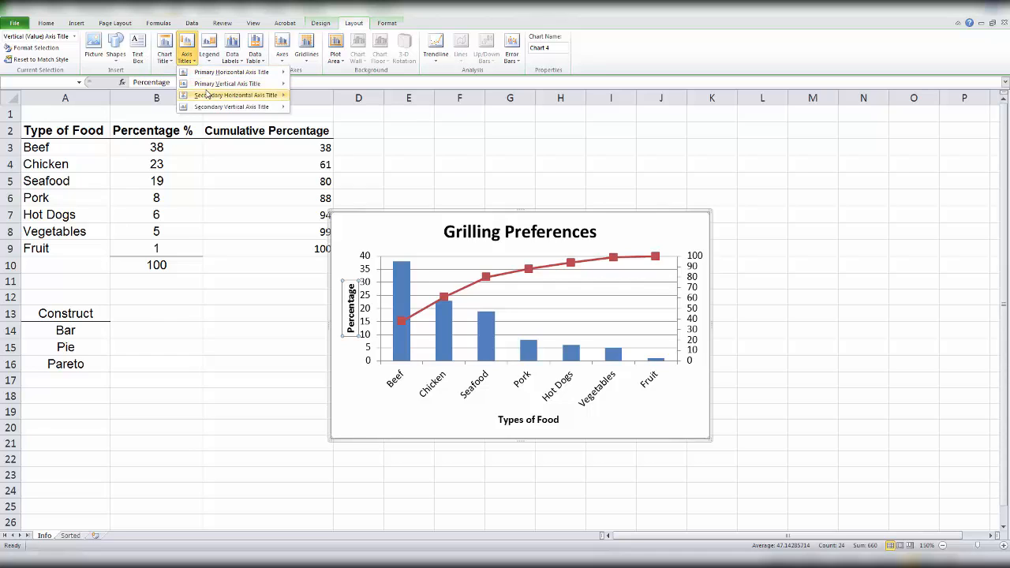
mouse_move(211, 108)
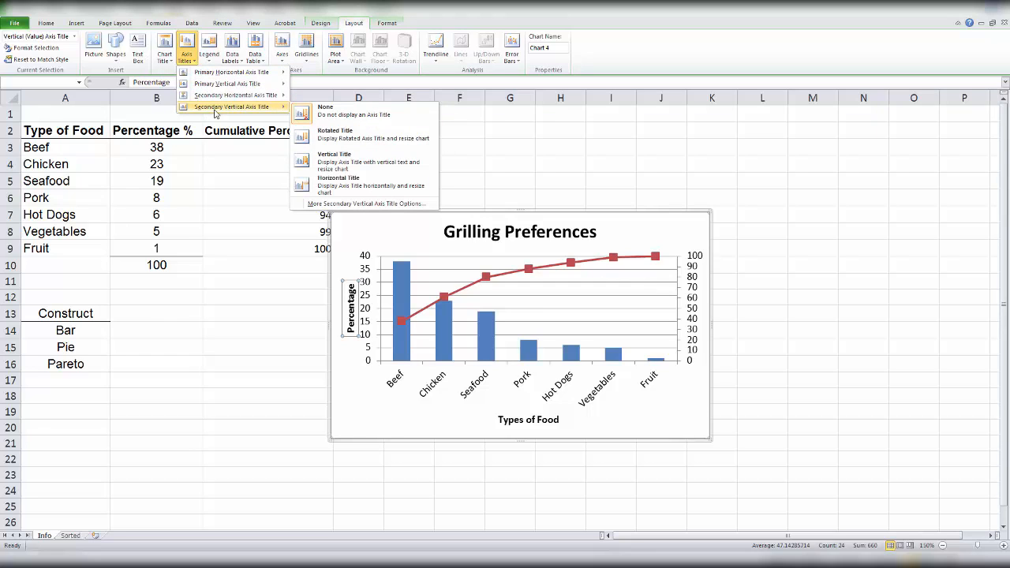
click(313, 138)
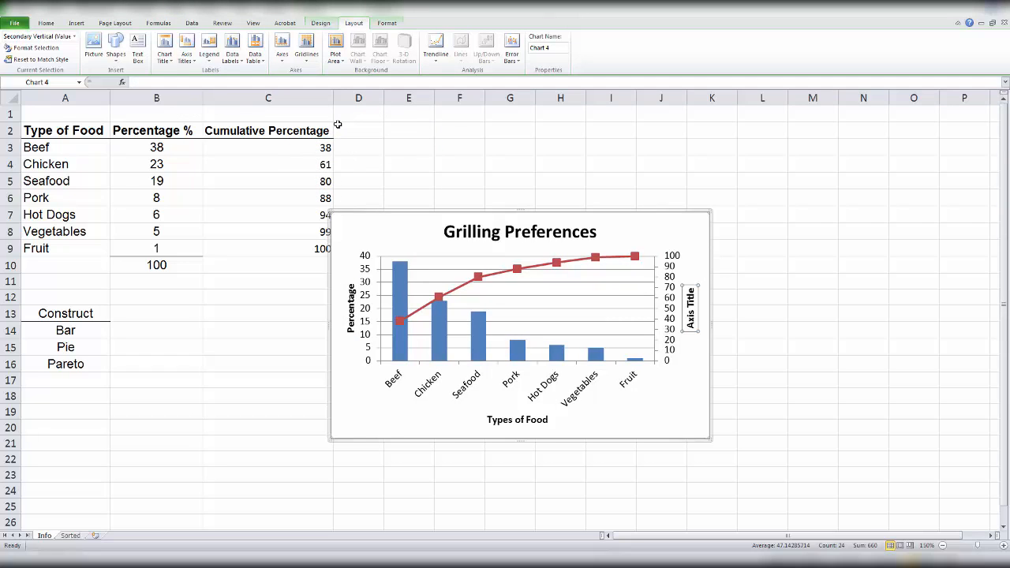
click(147, 82)
text(Cumulative)
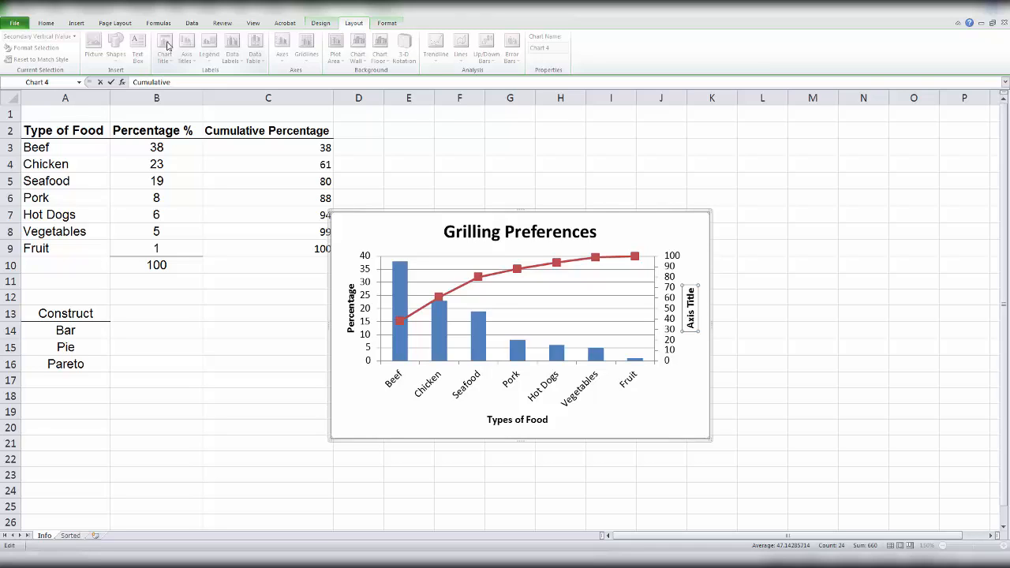
text(Percentage)
key(Return)
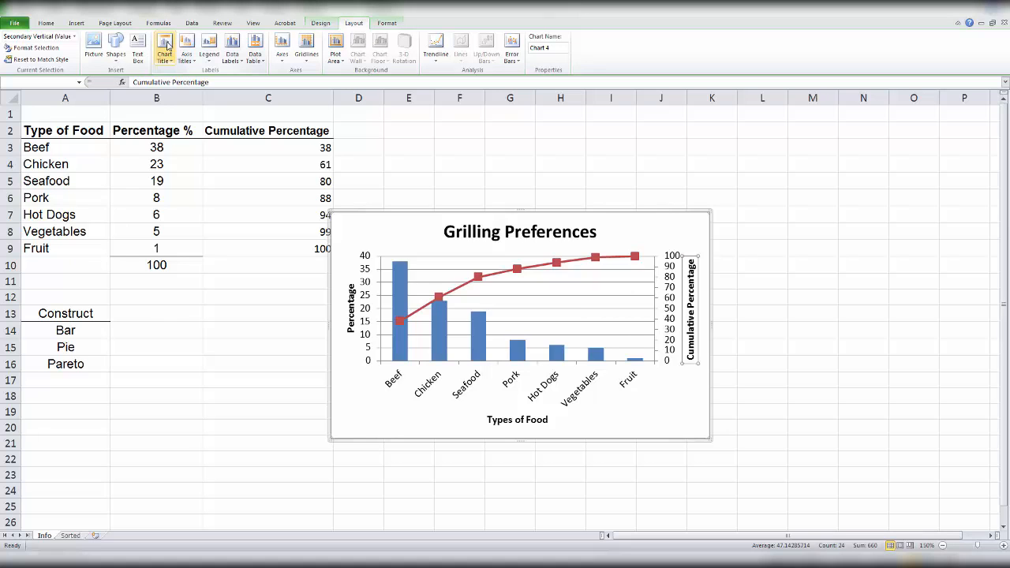
click(750, 245)
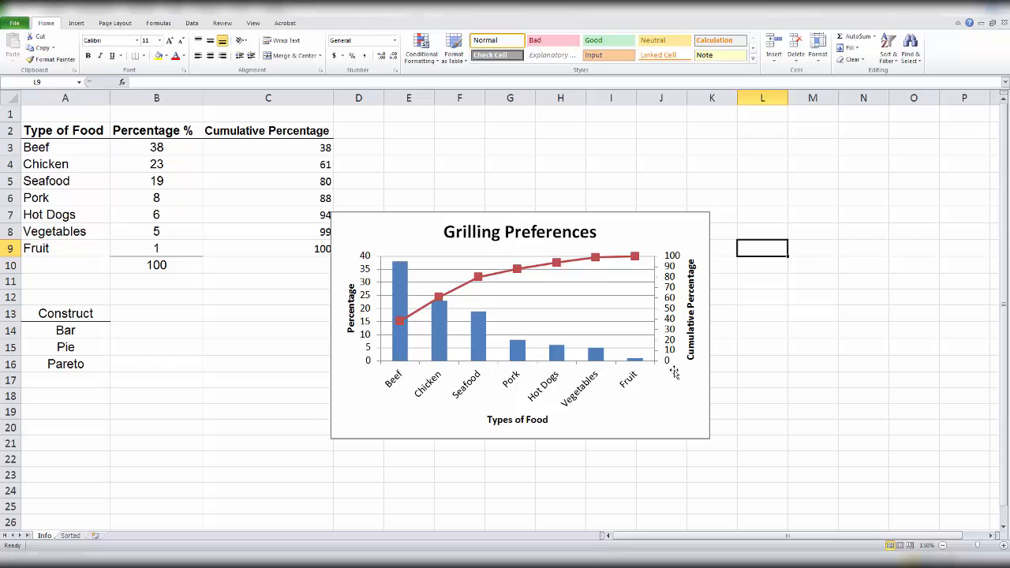
- Increase the height of the whole chart to 4 inches and deselect it
click(638, 232)
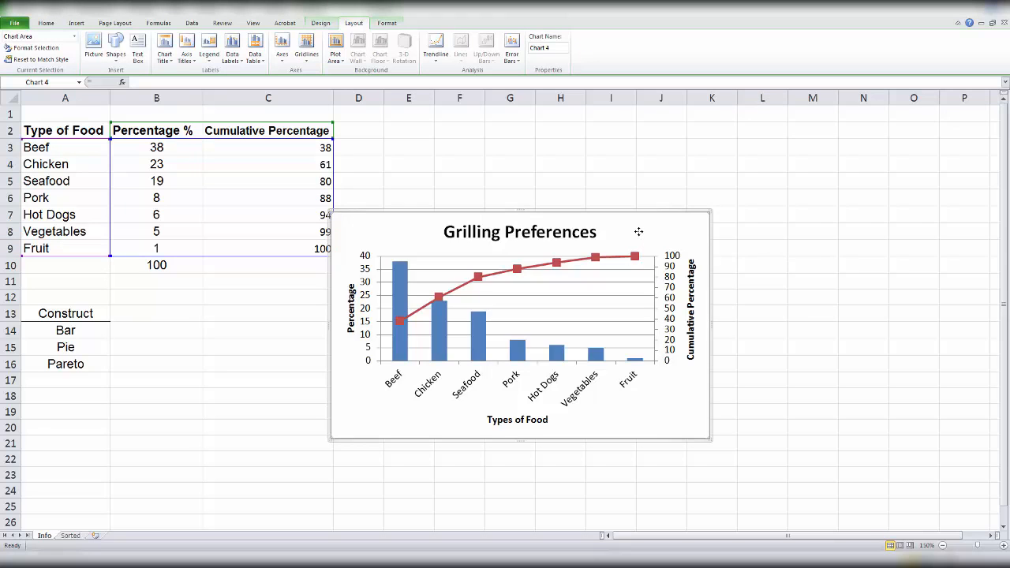
click(388, 25)
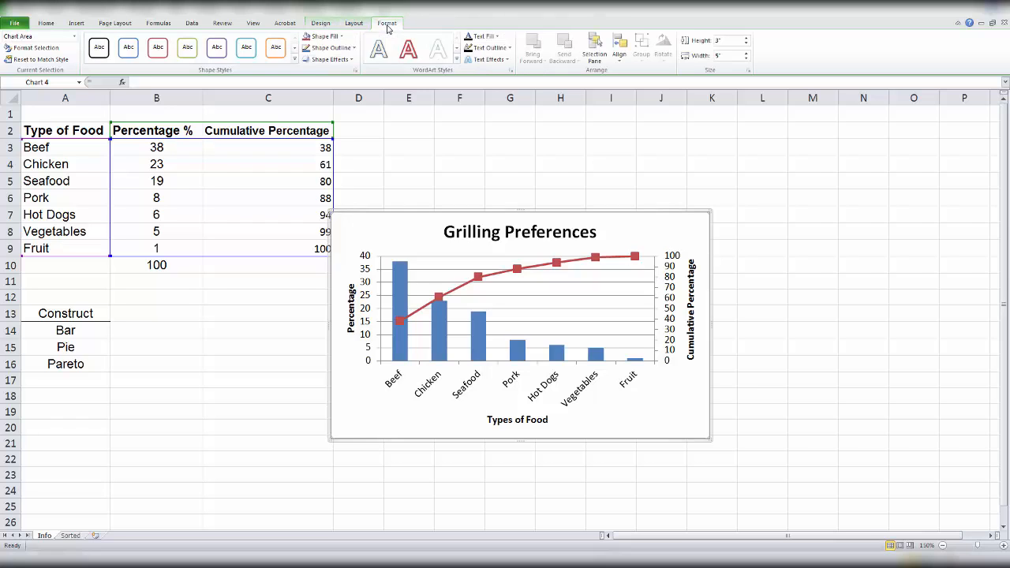
click(746, 40)
click(747, 39)
click(746, 40)
click(746, 39)
click(746, 39)
click(747, 39)
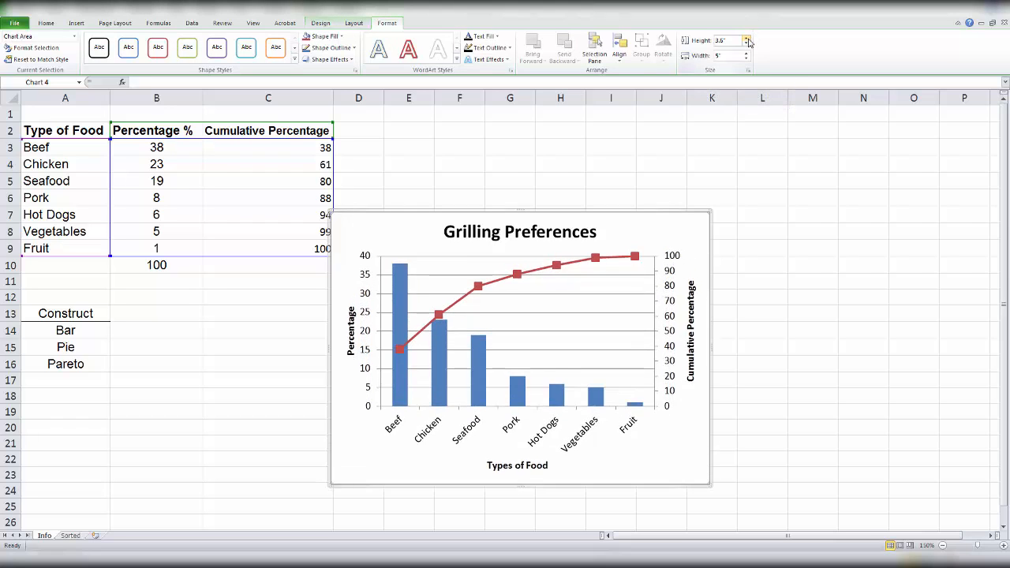
click(746, 40)
click(746, 39)
click(746, 39)
click(746, 40)
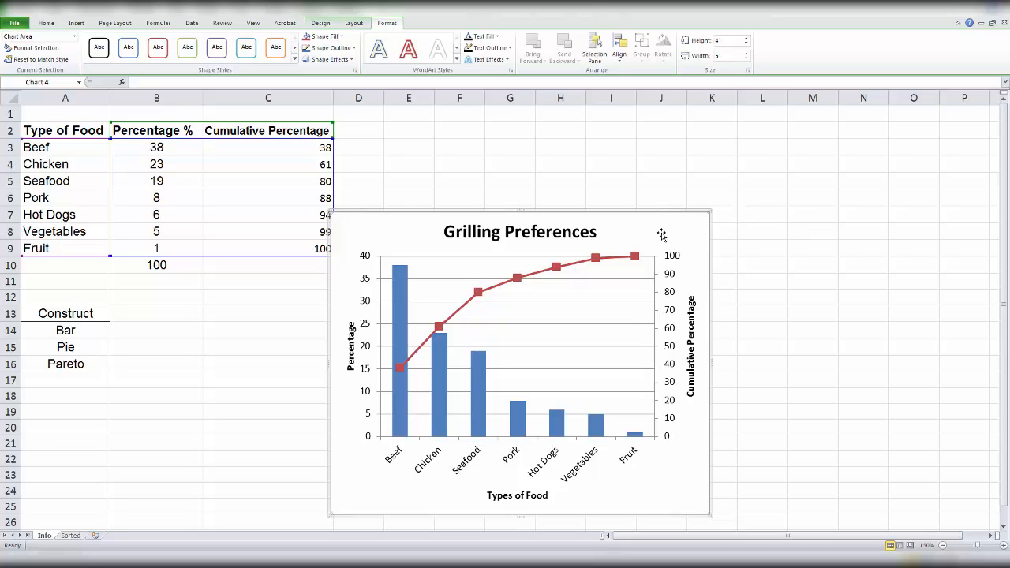
click(742, 198)
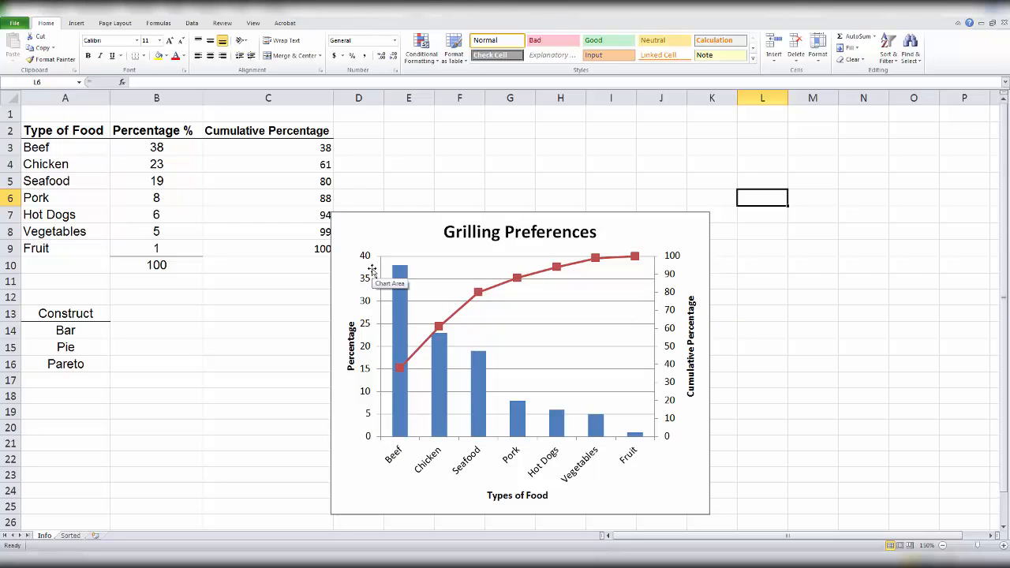
- Examine the points along the Cumulative Percentage line, from Chicken through Pork to Fruit
mouse_move(445, 342)
mouse_move(518, 286)
mouse_move(636, 260)
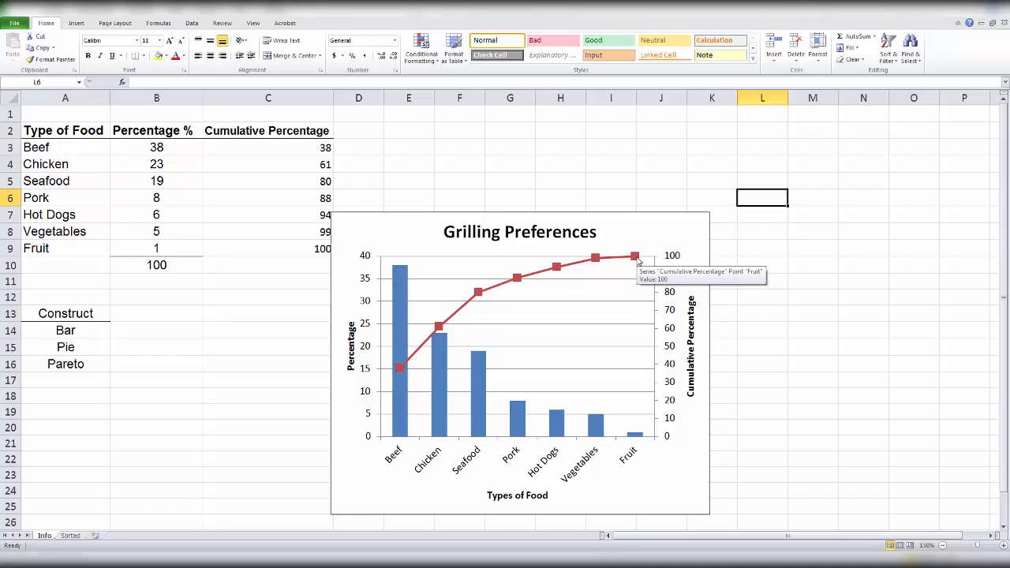